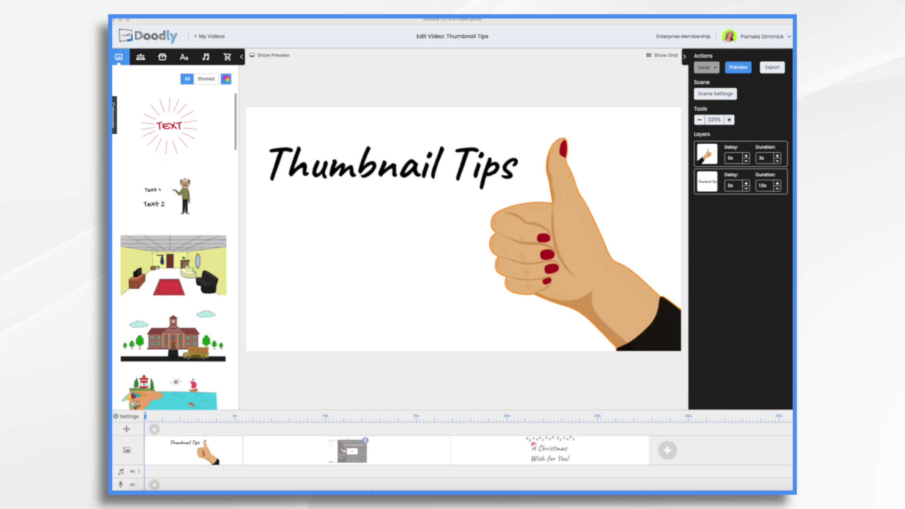
# - Show assets as black-and-white sketches and export the Thumbnail Tips video to 100%
pyautogui.click(226, 79)
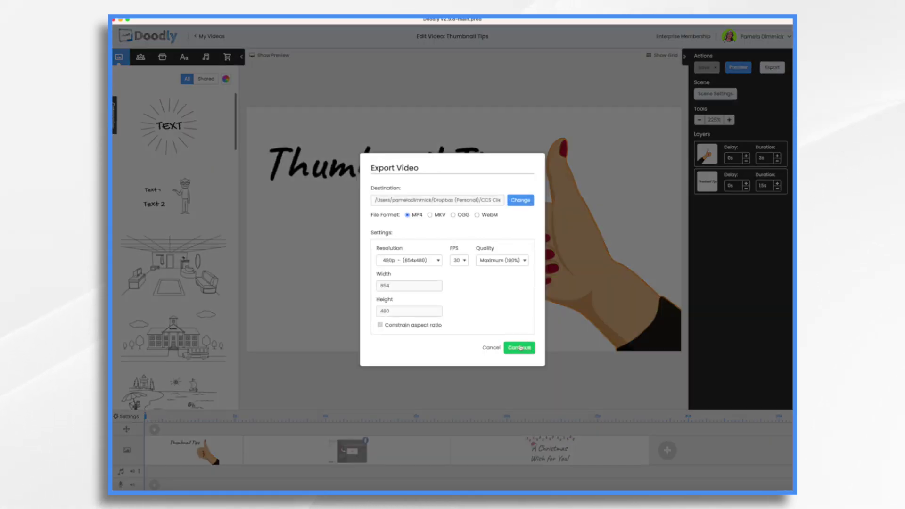
pyautogui.click(520, 346)
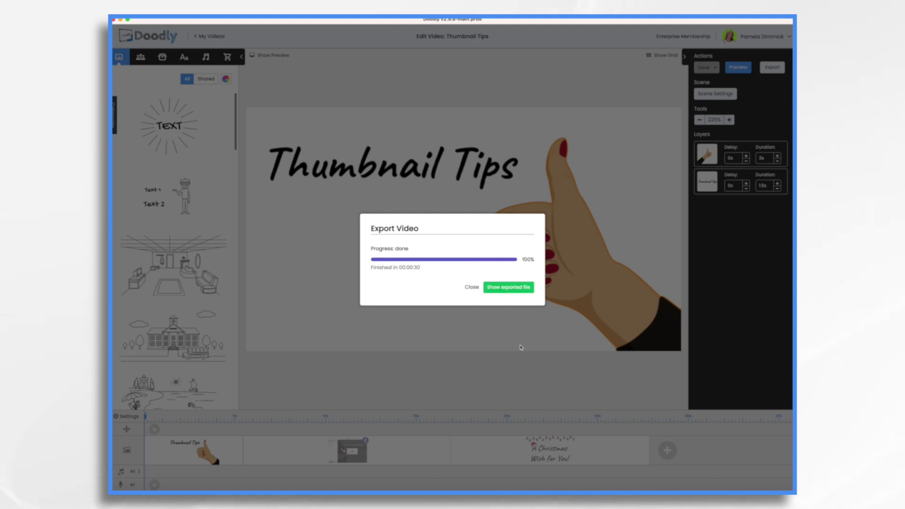
# - Reveal the exported Thumbnail Tips .mp4 file in Finder
pyautogui.click(514, 289)
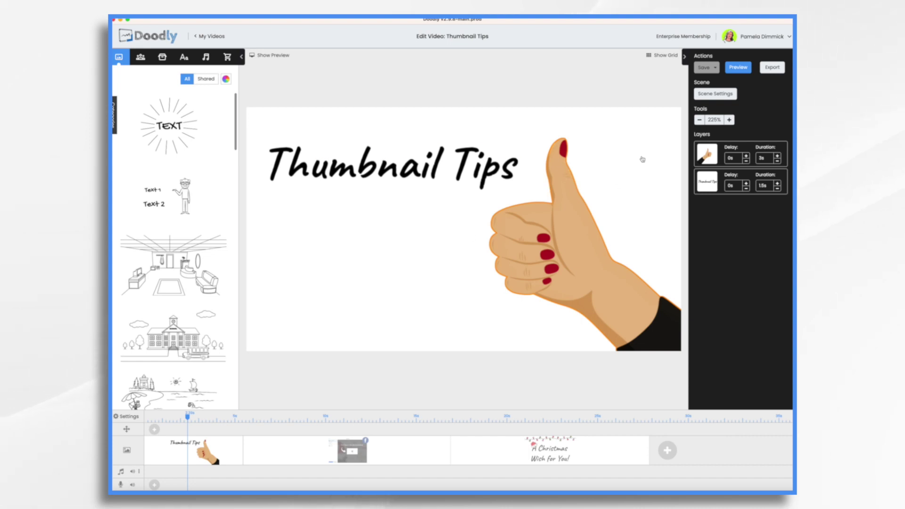
pyautogui.click(271, 55)
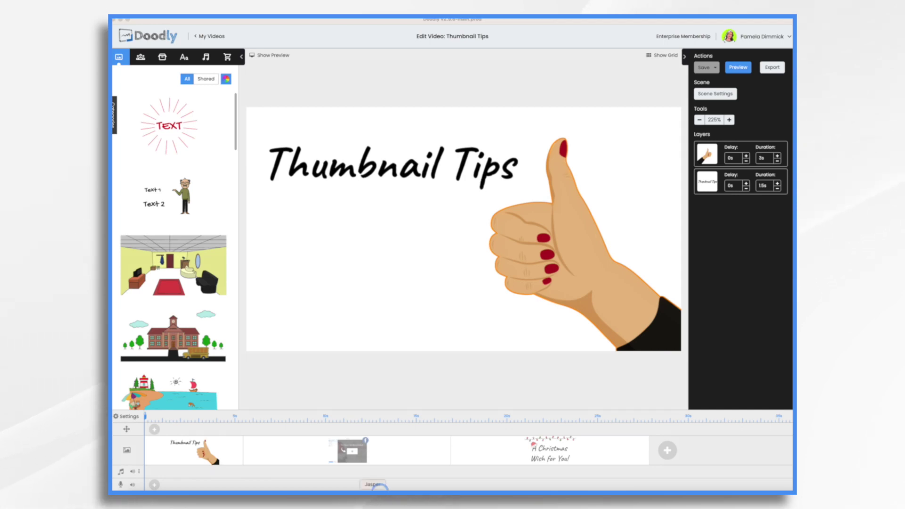
# - Bring the Doodly window to the front before going to Facebook's Change Thumbnail options
pyautogui.click(395, 458)
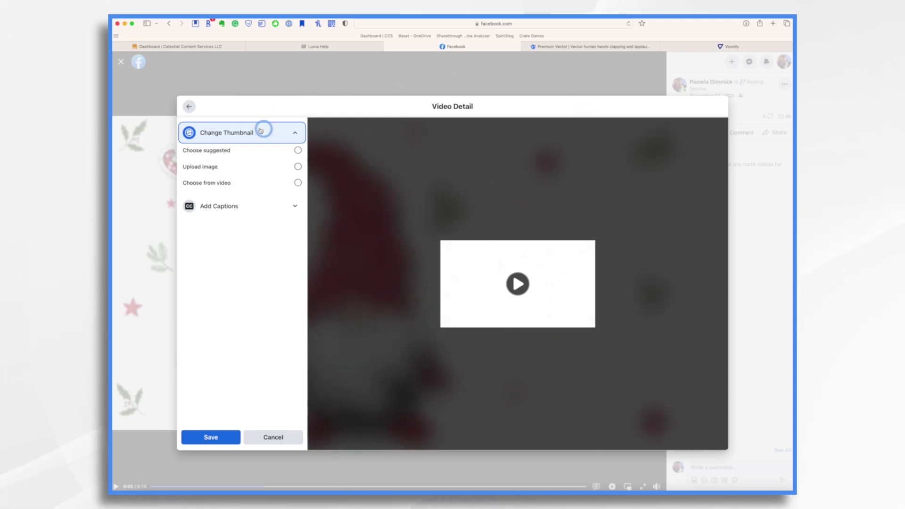
# - Cycle through Facebook's suggested thumbnails to the gnome frame with 'Merry Christmas!'
pyautogui.click(275, 151)
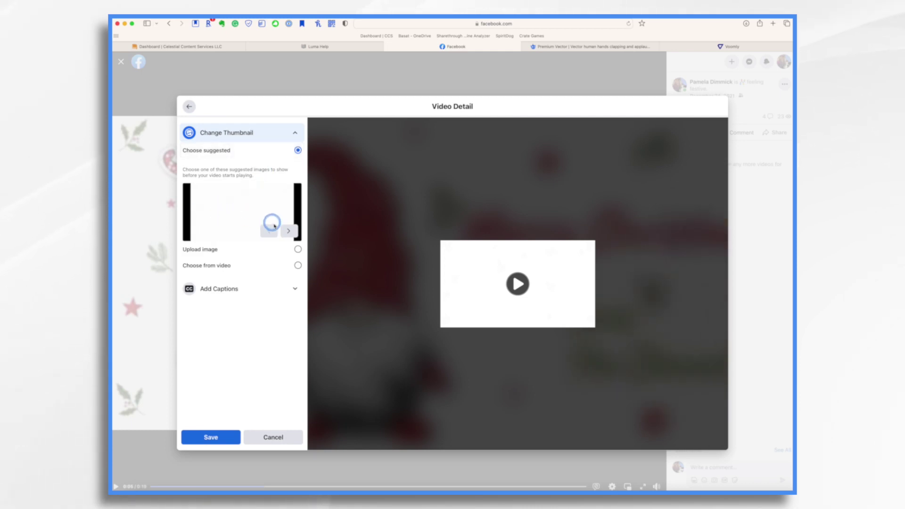
pyautogui.click(291, 231)
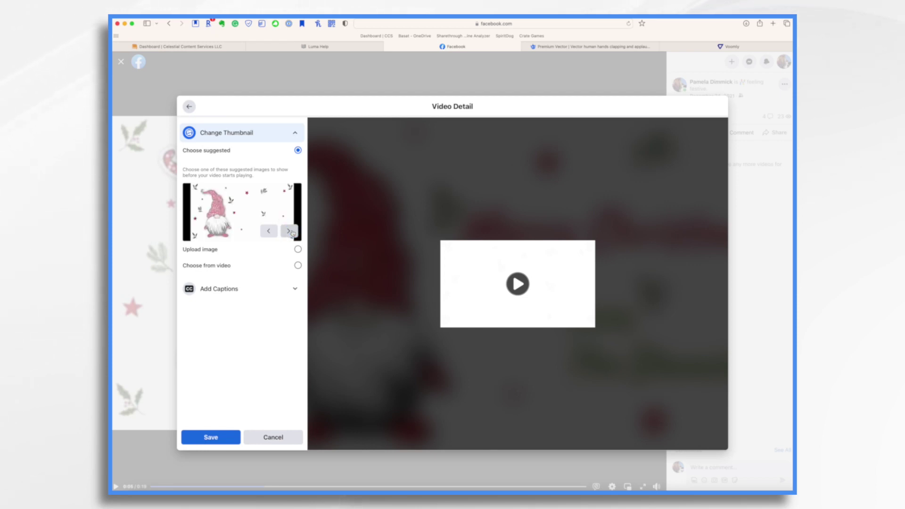
pyautogui.click(289, 230)
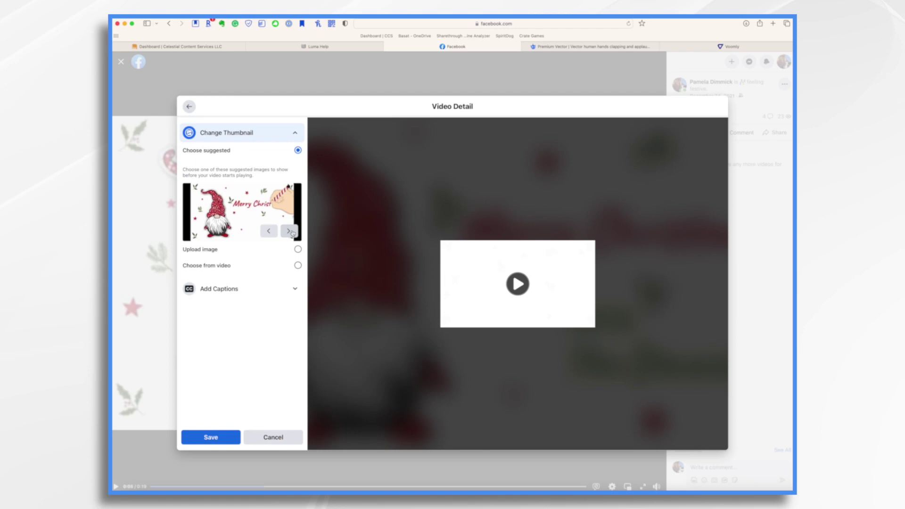
pyautogui.click(289, 230)
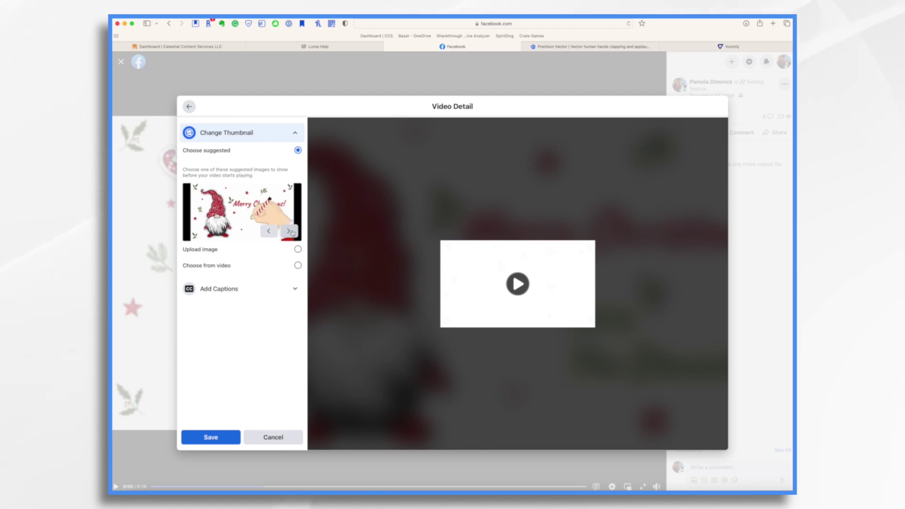
pyautogui.click(289, 231)
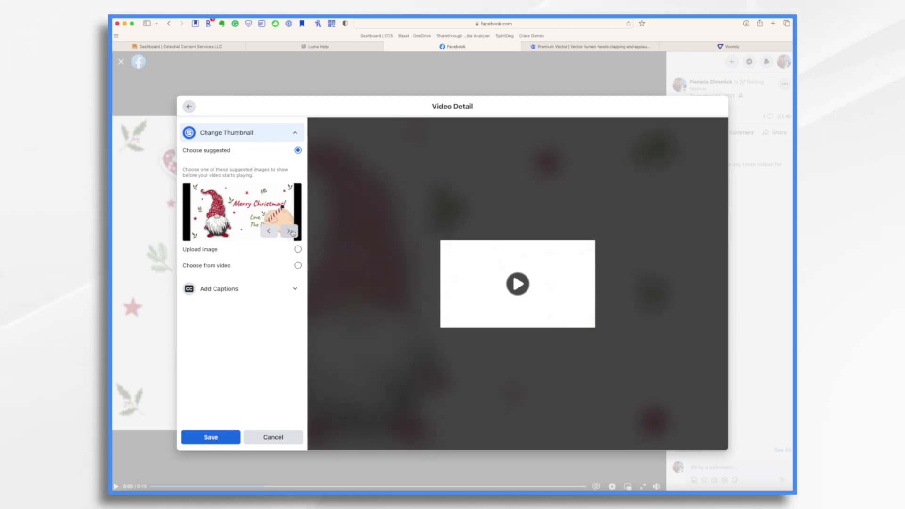
pyautogui.click(289, 231)
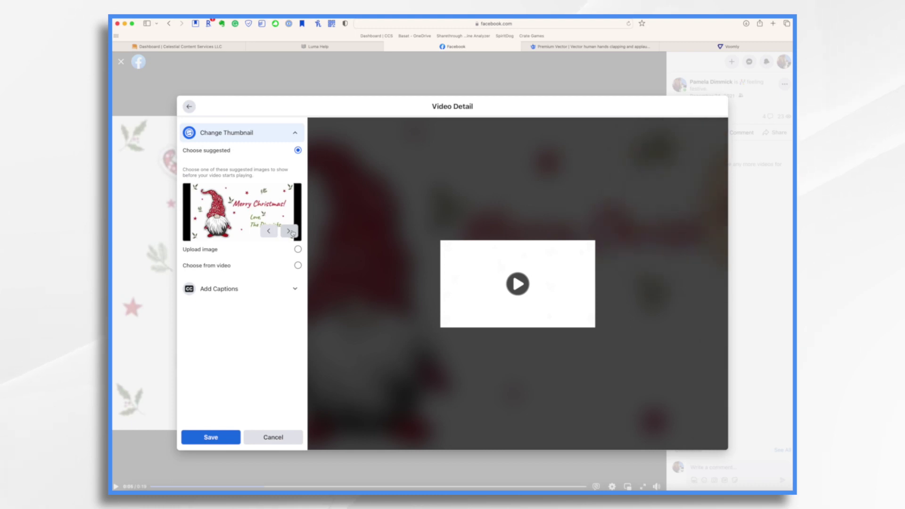
pyautogui.click(290, 231)
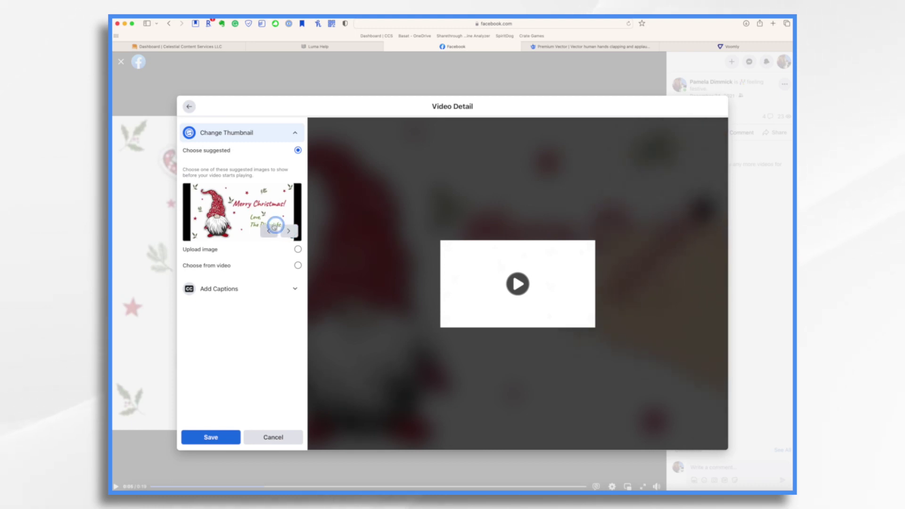
pyautogui.click(297, 249)
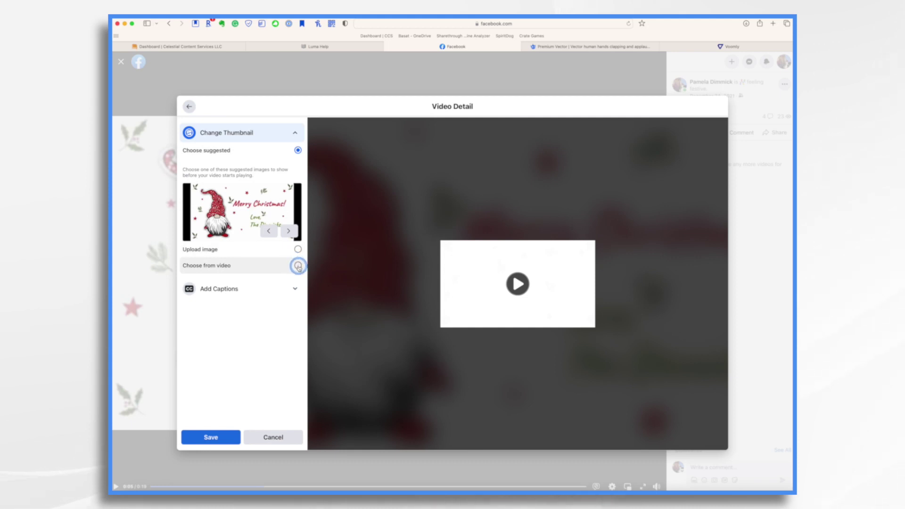
# - Compare video frames near 00:00:03 as thumbnails, then switch to Upload image
pyautogui.click(297, 266)
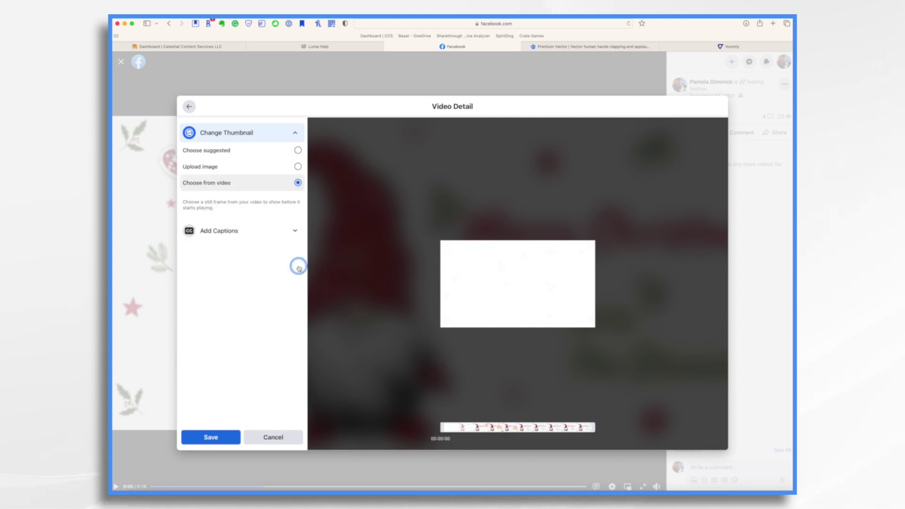
pyautogui.click(468, 429)
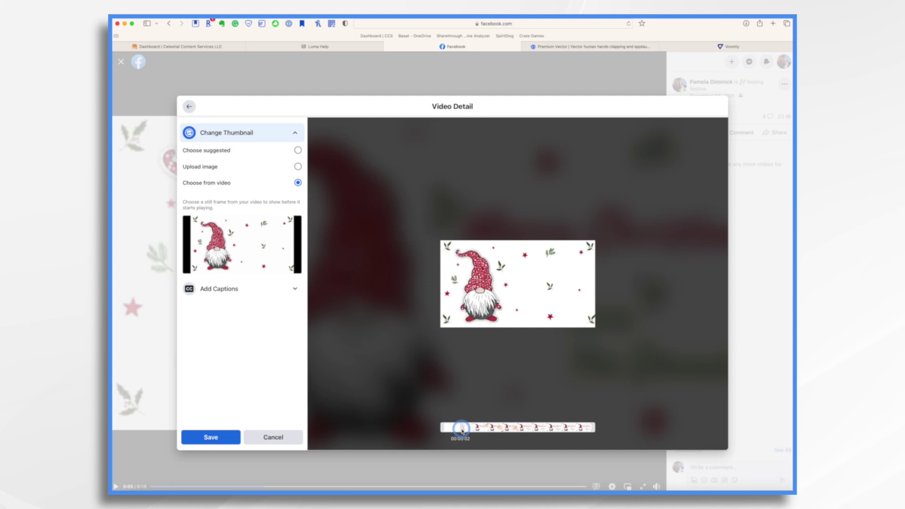
pyautogui.moveTo(469, 427); pyautogui.dragTo(487, 430)
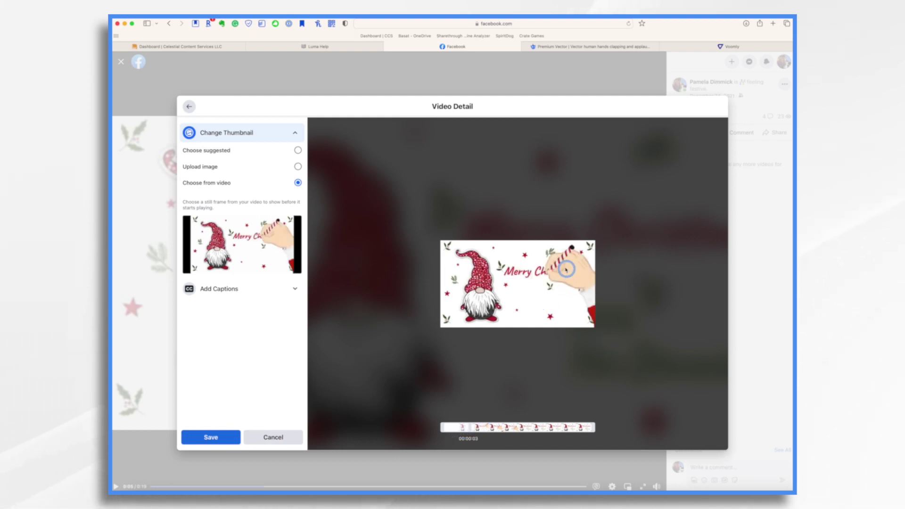
pyautogui.click(528, 428)
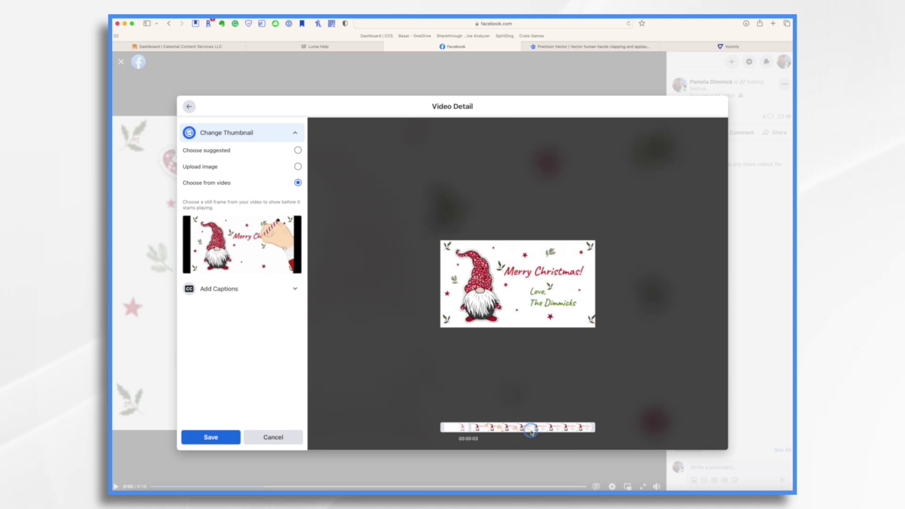
pyautogui.moveTo(502, 427); pyautogui.dragTo(468, 428)
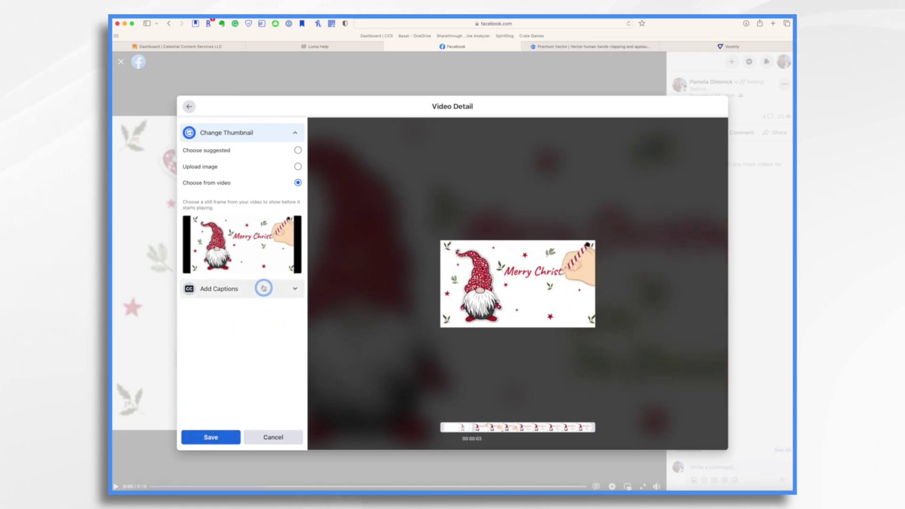
pyautogui.click(297, 165)
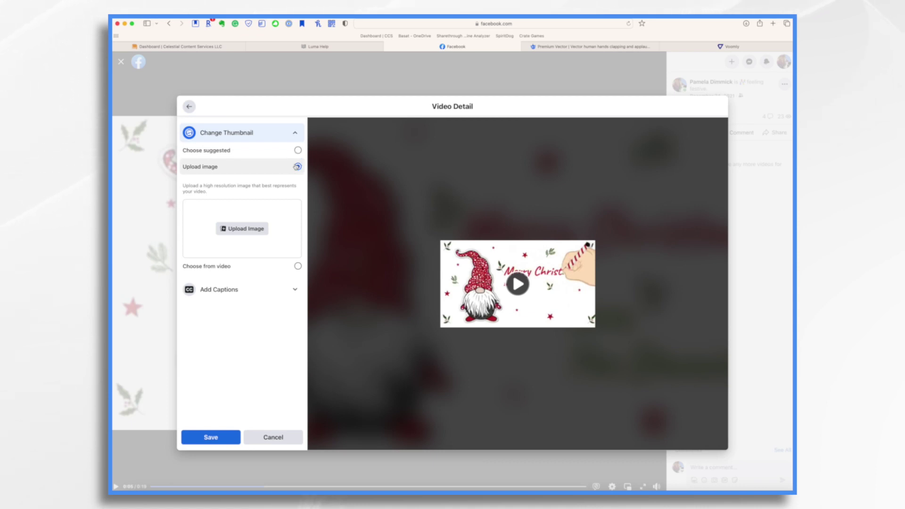
pyautogui.click(757, 399)
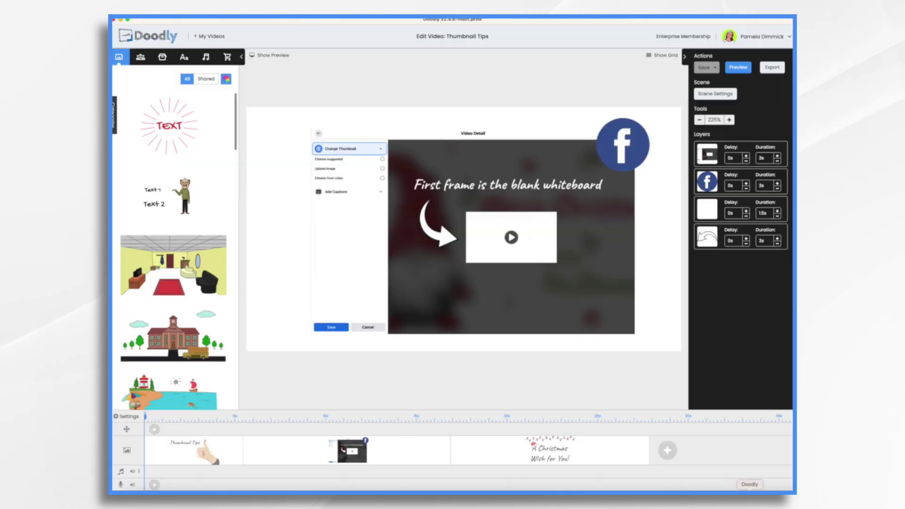
# - Open the 'A Christmas Wish for You!' scene after checking the second scene, and bring up its actions
pyautogui.click(513, 452)
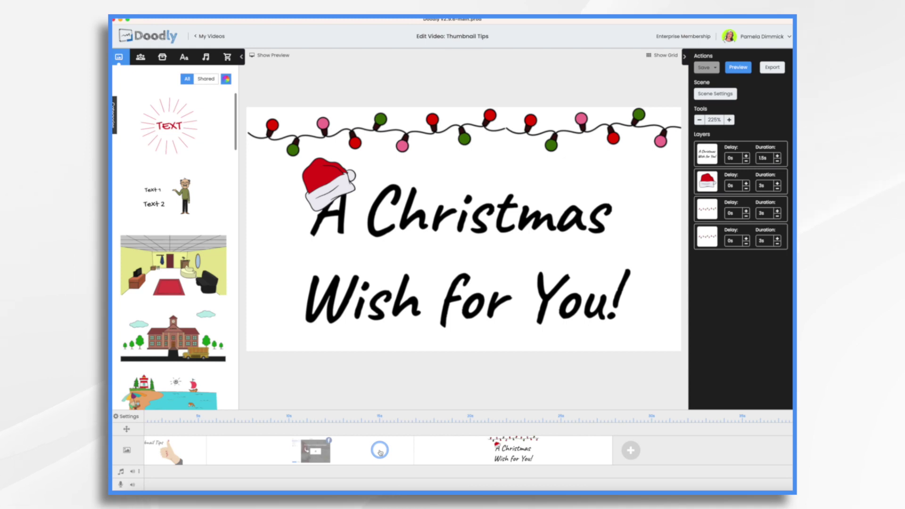
pyautogui.click(283, 451)
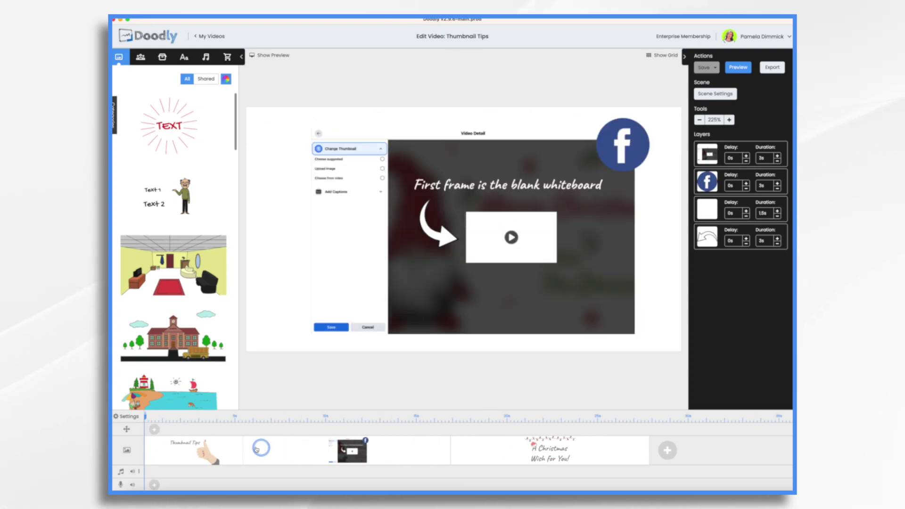
pyautogui.click(509, 451)
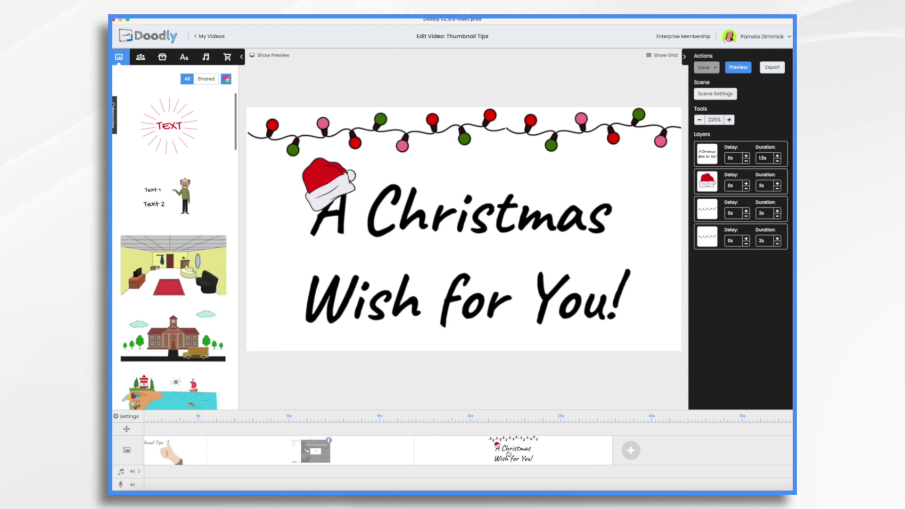
pyautogui.rightClick(446, 451)
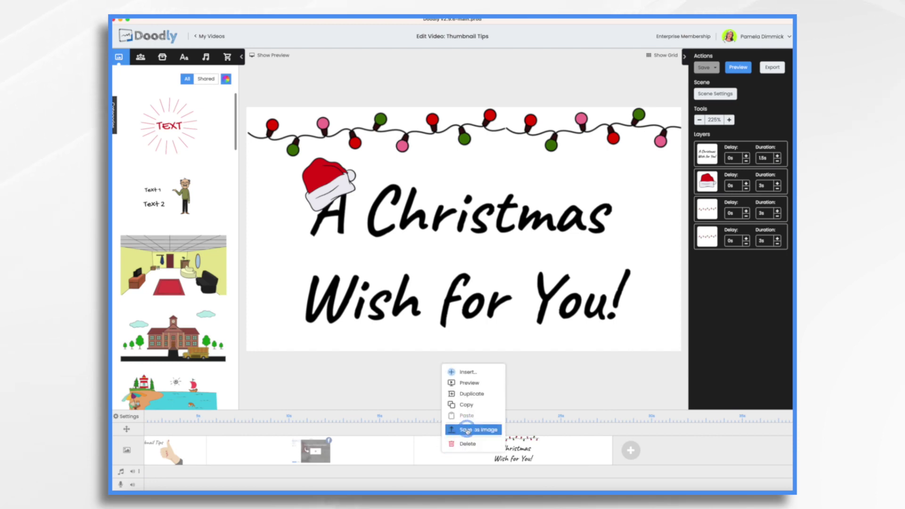
# - Save the Christmas wish scene as a JPEG image at 1080p resolution
pyautogui.click(467, 430)
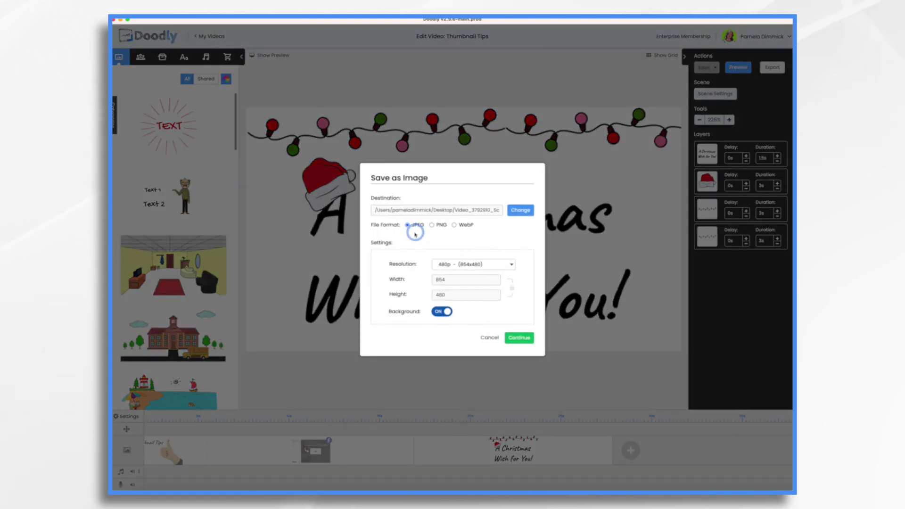
pyautogui.click(484, 266)
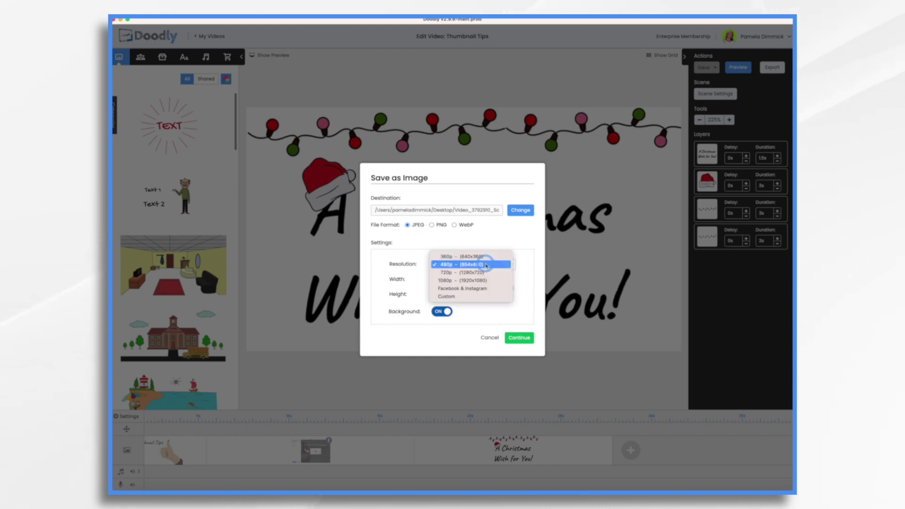
pyautogui.click(460, 280)
pyautogui.click(515, 339)
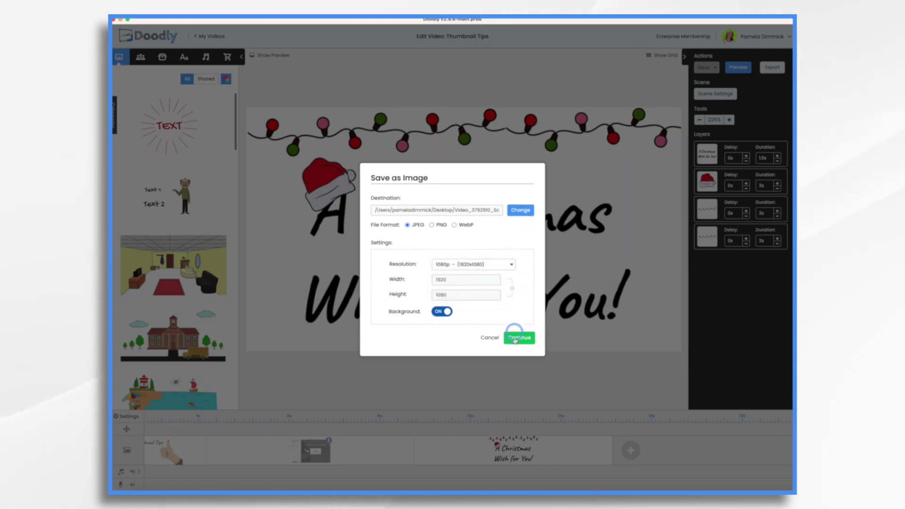
pyautogui.click(521, 339)
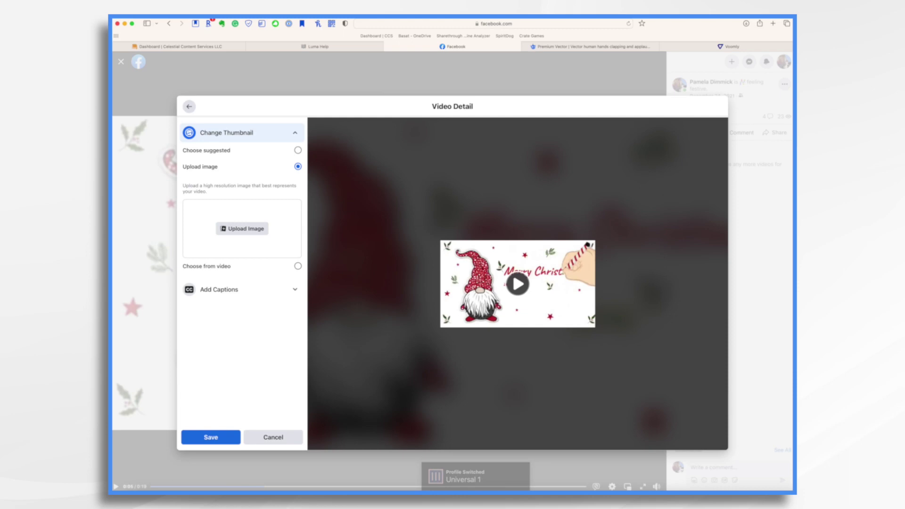
# - Upload the Christmas scene JPEG from the Desktop as the video's custom thumbnail
pyautogui.click(246, 230)
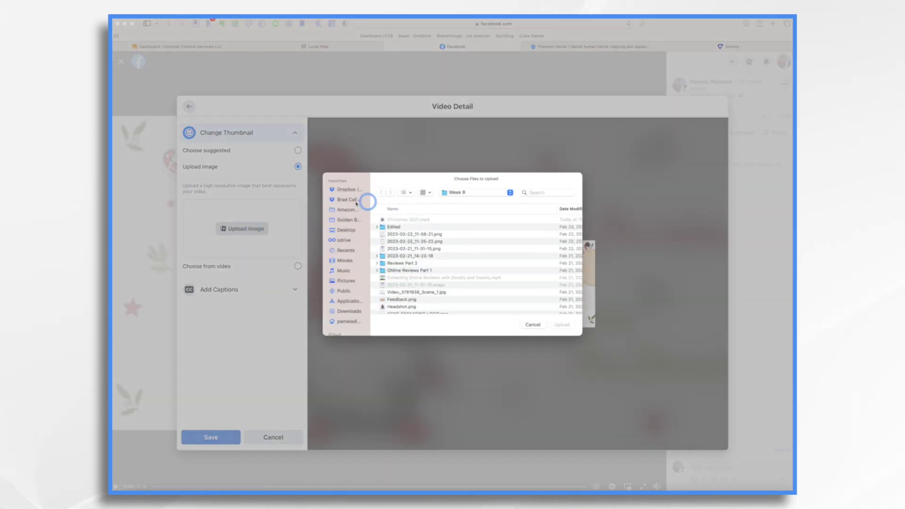
pyautogui.click(344, 230)
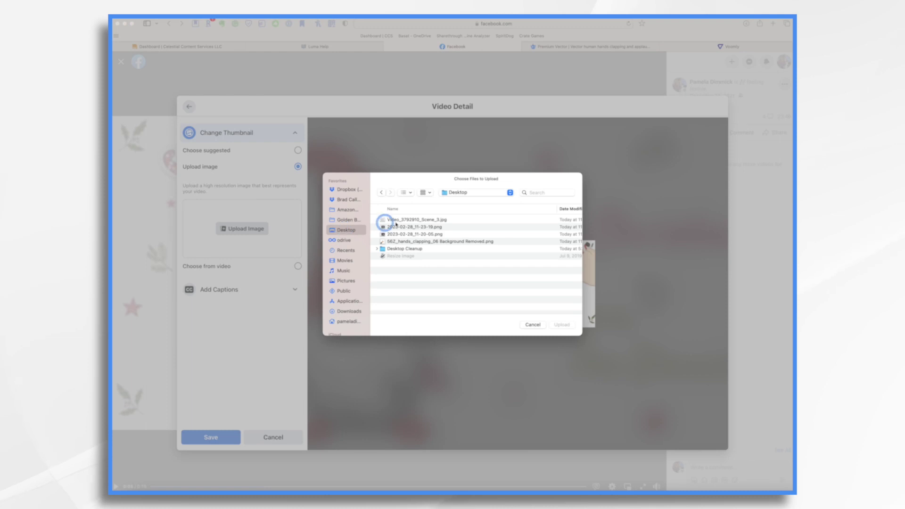
pyautogui.click(415, 219)
pyautogui.click(562, 325)
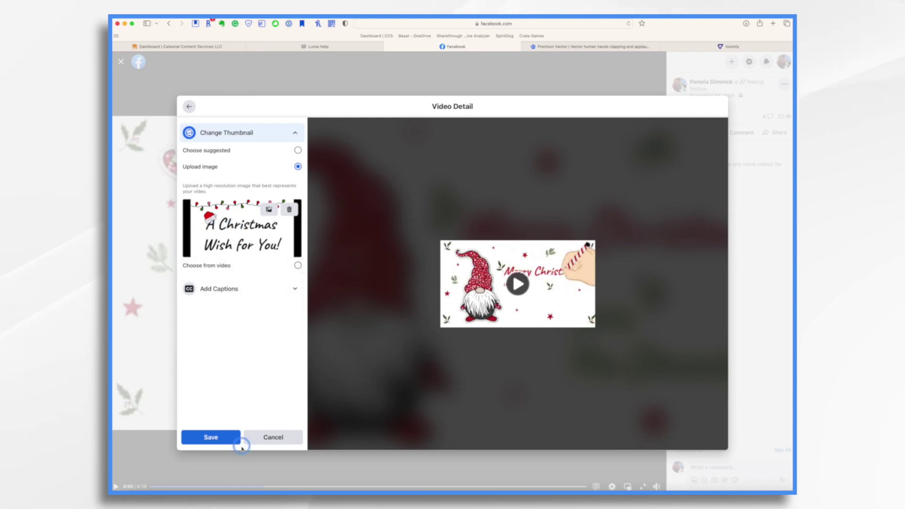
# - Save the new thumbnail and the edited Facebook post
pyautogui.click(224, 437)
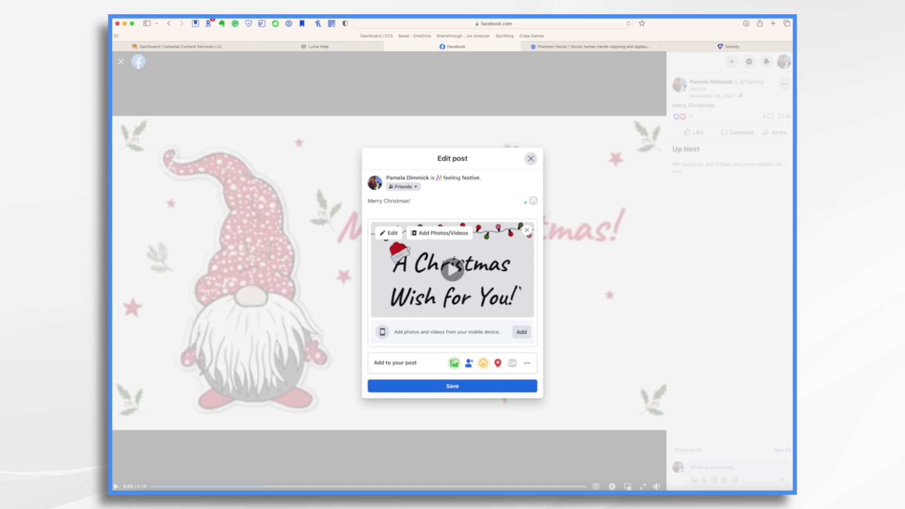
pyautogui.click(466, 391)
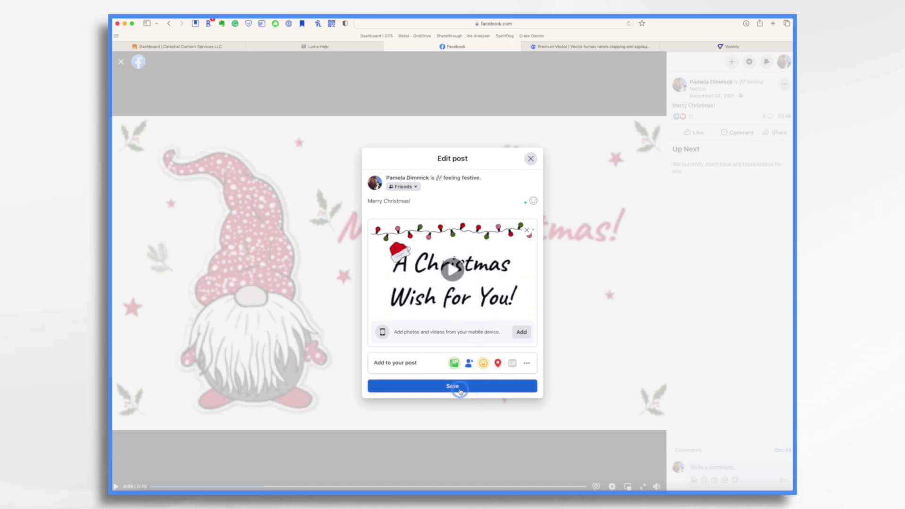
pyautogui.click(460, 390)
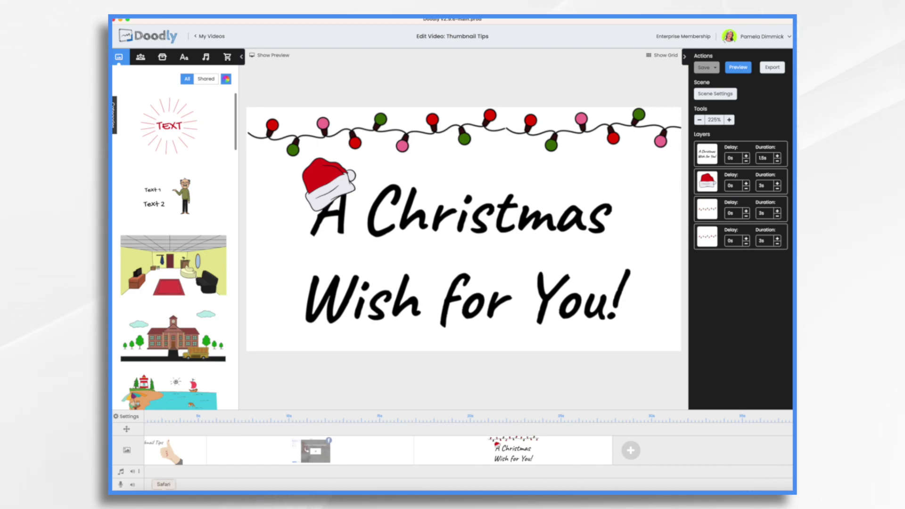
# - Bring up Voomly's Video Drive Doodly folder in the browser
pyautogui.click(163, 489)
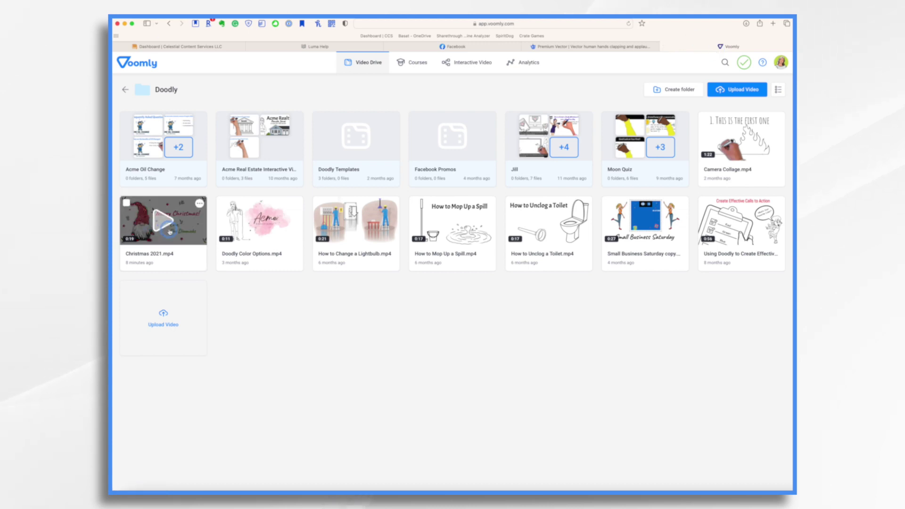
# - Open Customize video player for Christmas 2021 and show its Thumbnail settings
pyautogui.click(199, 205)
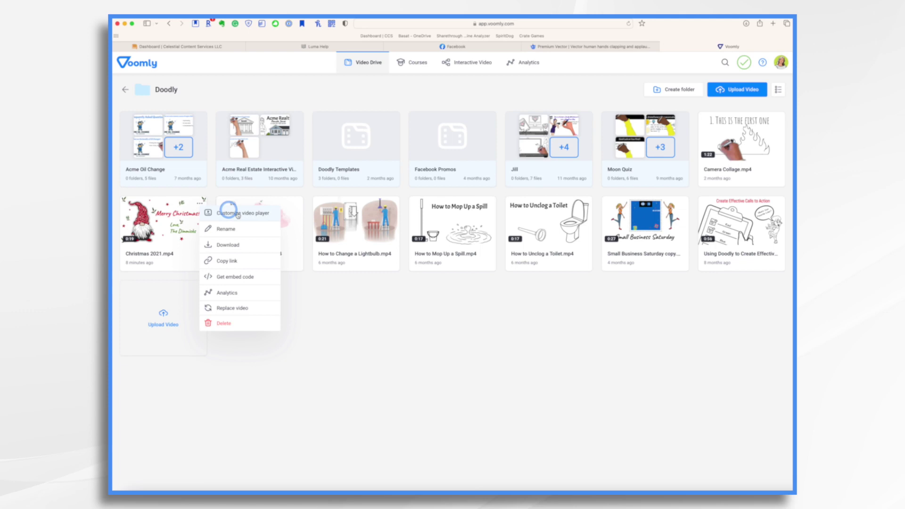
pyautogui.click(243, 216)
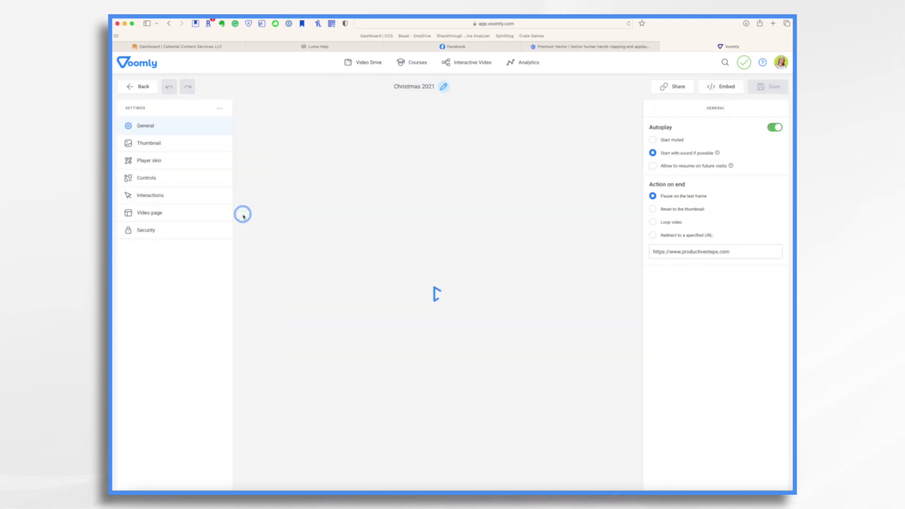
pyautogui.click(138, 144)
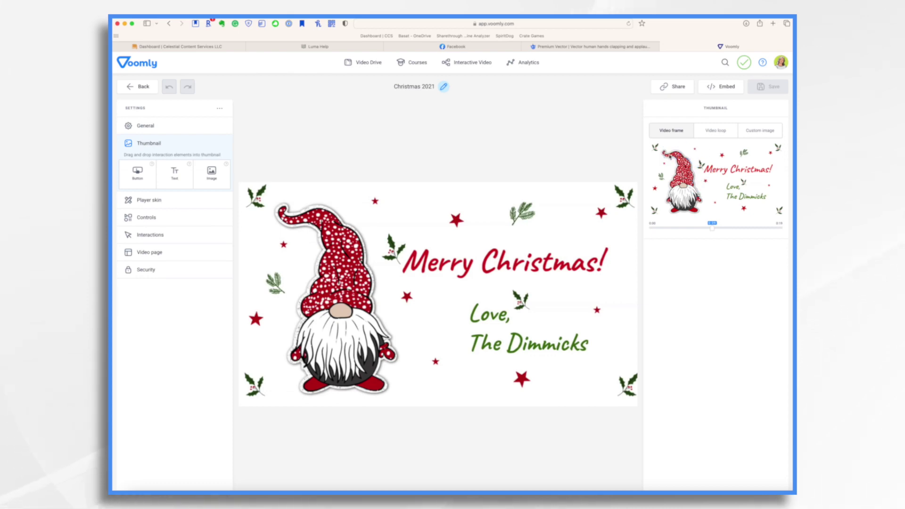
# - Set the Christmas 2021 thumbnail to a video loop of roughly the first 2 seconds
pyautogui.click(711, 229)
pyautogui.moveTo(711, 229); pyautogui.dragTo(672, 228)
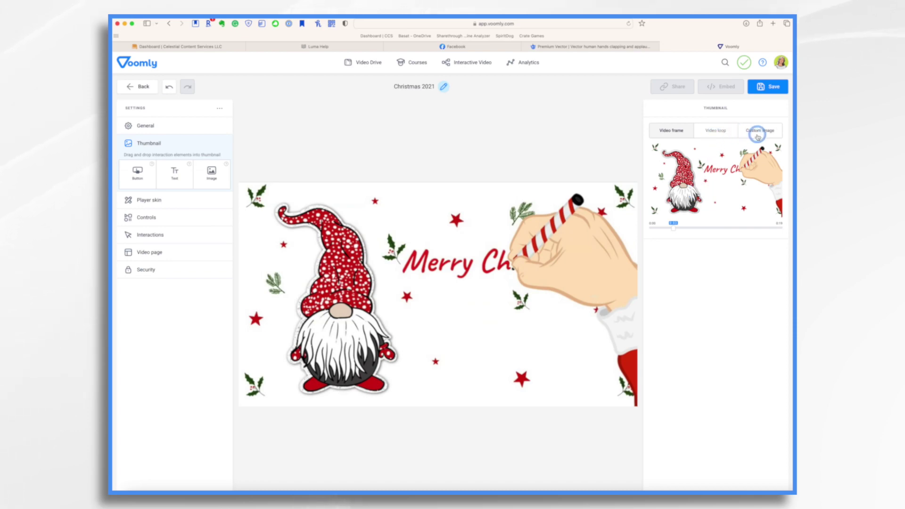
pyautogui.click(718, 134)
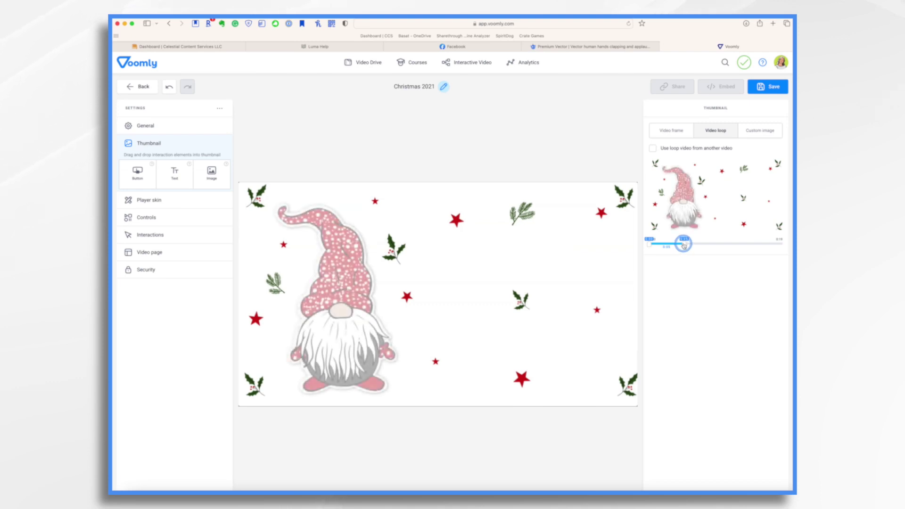
pyautogui.moveTo(683, 247); pyautogui.dragTo(663, 245)
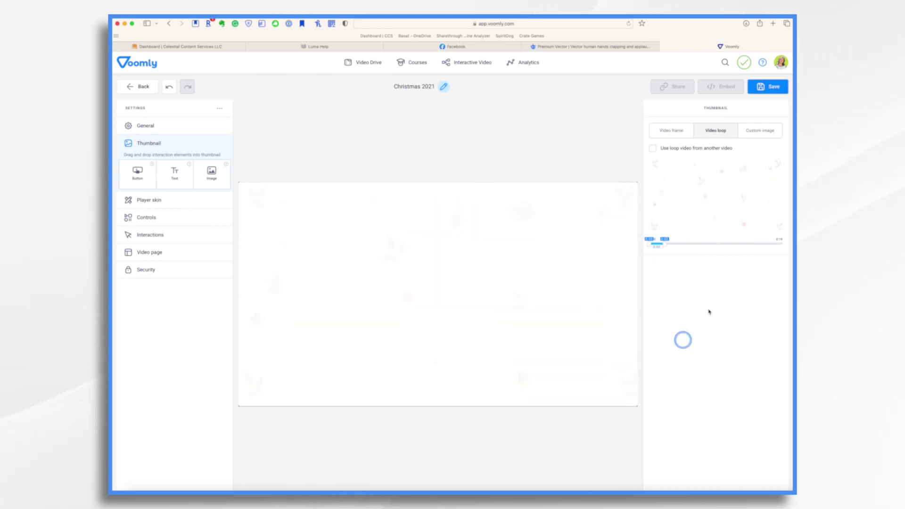
# - Upload the Christmas scene JPEG from Desktop as the custom thumbnail and save the player
pyautogui.click(760, 132)
pyautogui.click(724, 166)
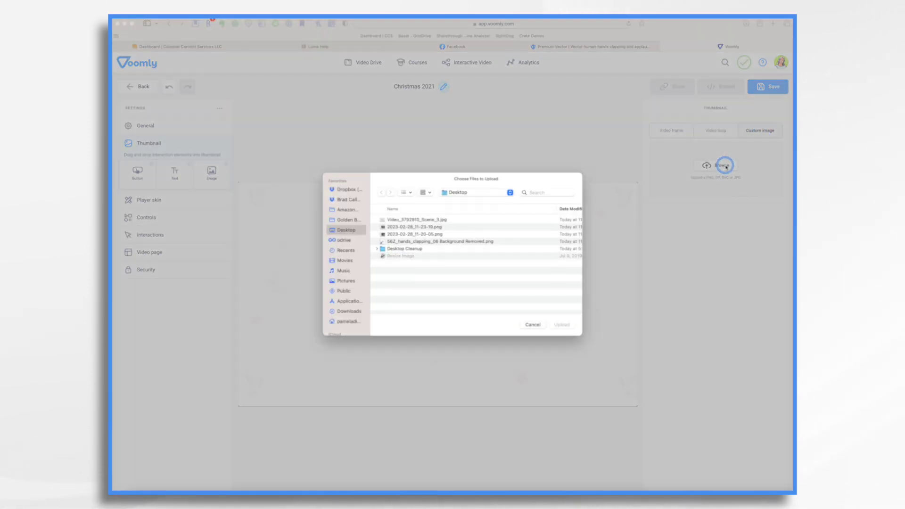
pyautogui.click(435, 219)
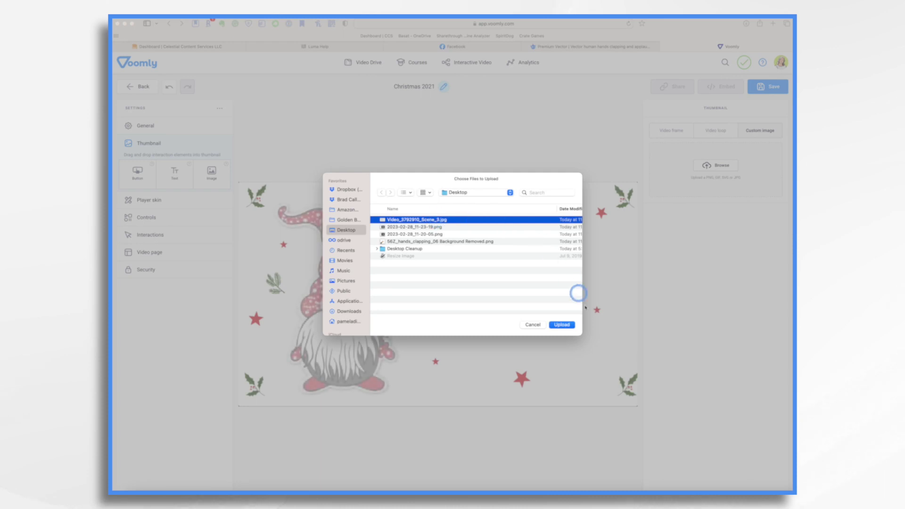
pyautogui.click(562, 325)
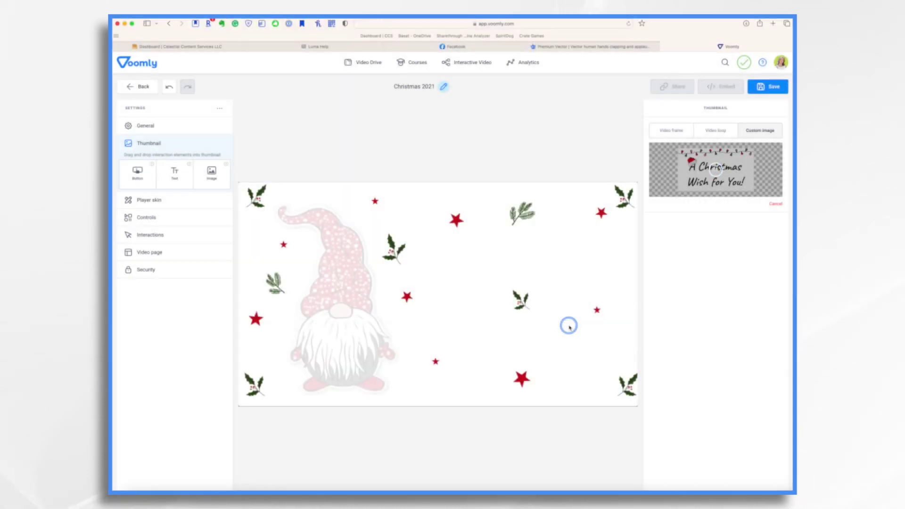
pyautogui.click(586, 302)
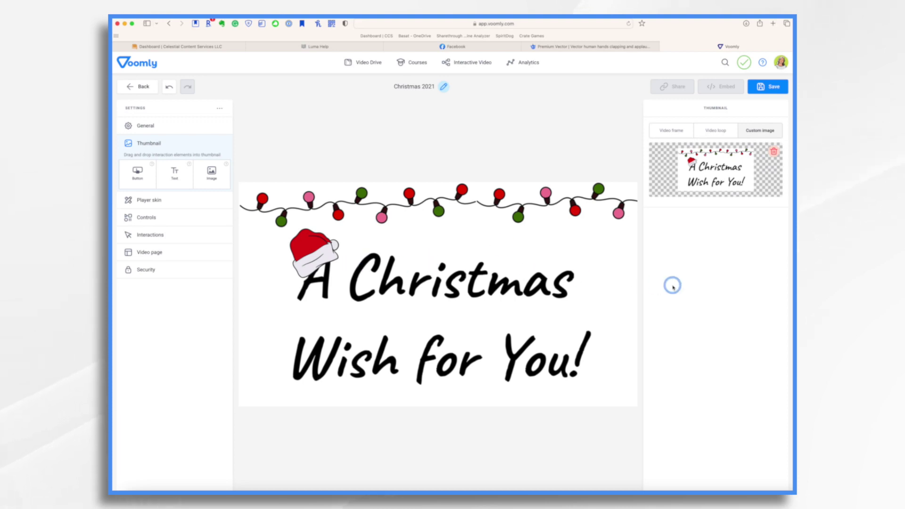
pyautogui.click(778, 88)
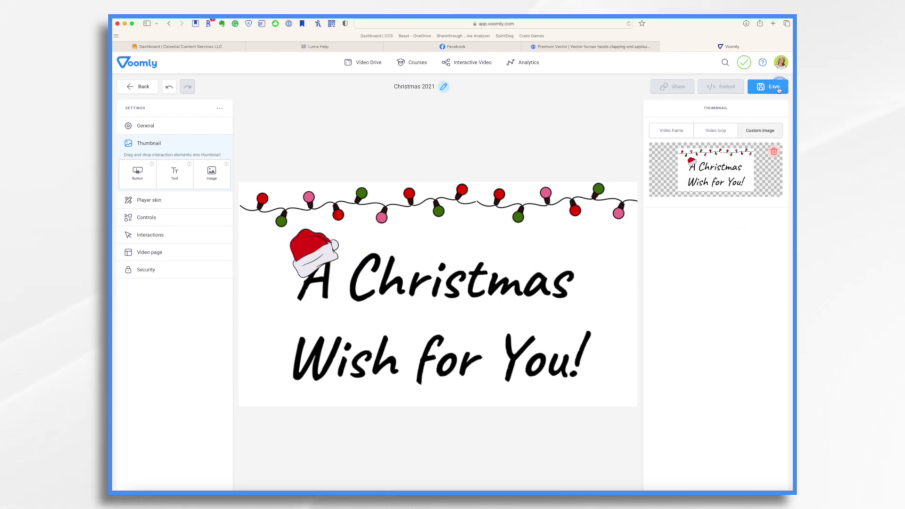